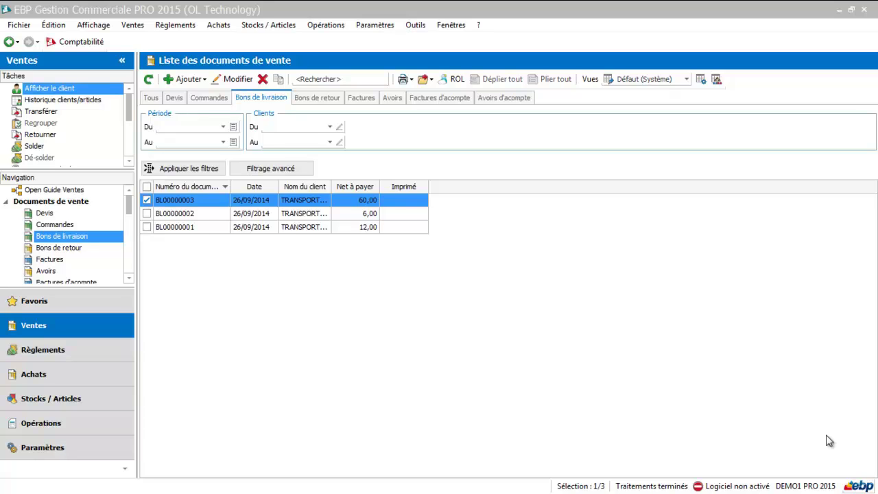
Review the lines of delivery note BL00000003 and examine its entry in the stock movements list.
{"action": "double_click", "coordinate": [355, 206]}
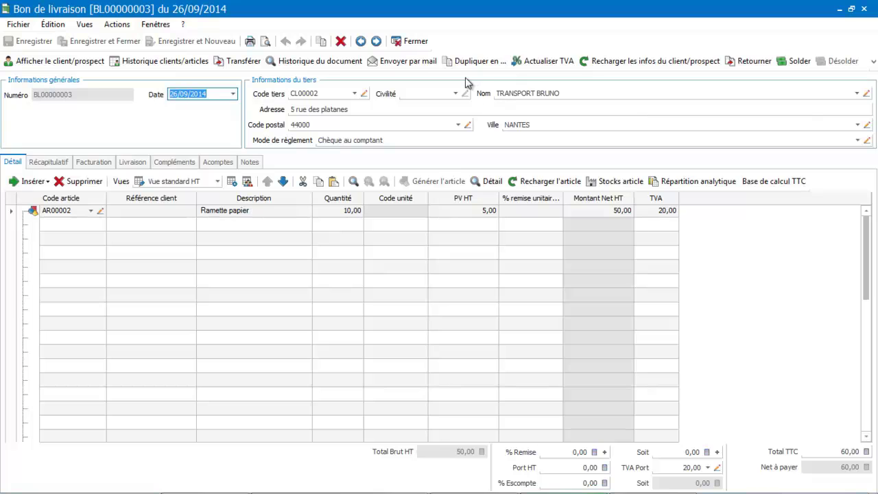
{"action": "left_click", "coordinate": [409, 42]}
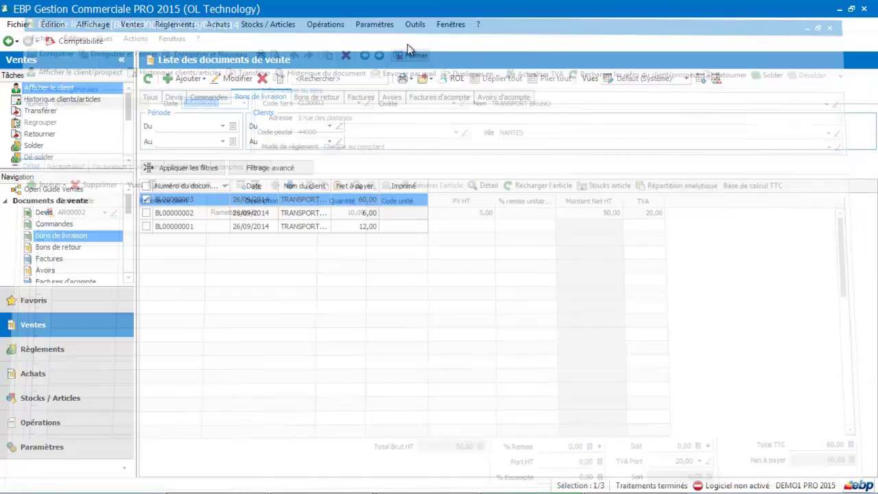
{"action": "left_click", "coordinate": [289, 24]}
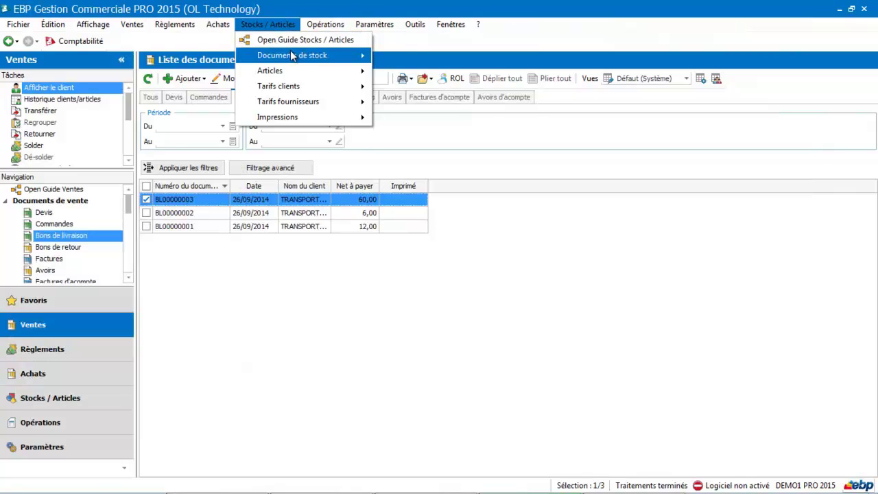
{"action": "mouse_move", "coordinate": [321, 56]}
{"action": "left_click", "coordinate": [409, 119]}
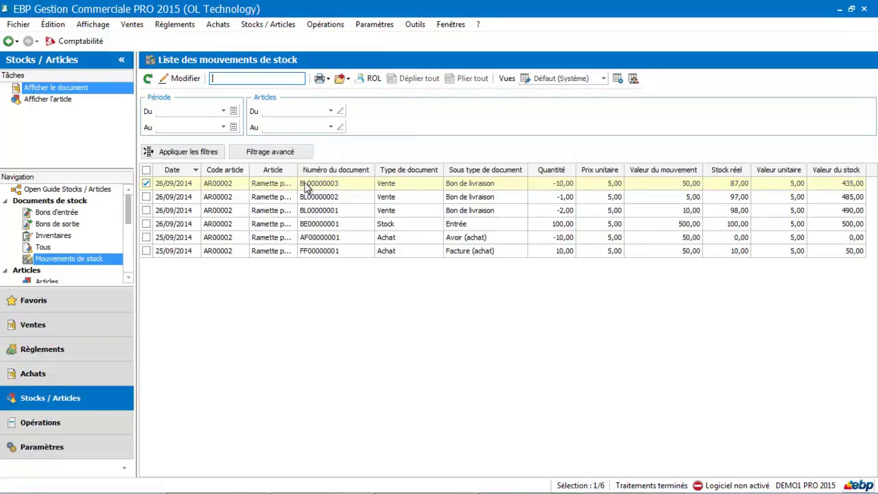
{"action": "left_click", "coordinate": [562, 187]}
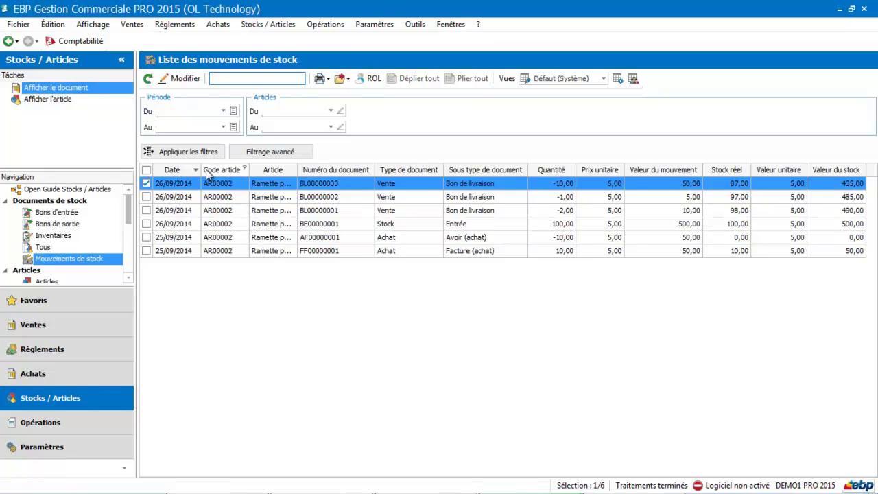
Start a return for sales delivery note BL00000003 and set the quantity to return for Ramette papier (AR00002) to 5.
{"action": "left_click", "coordinate": [60, 328]}
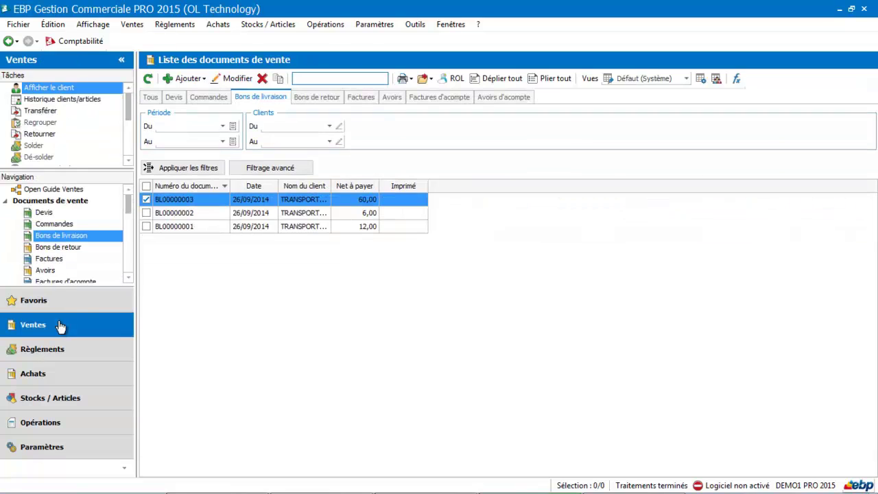
{"action": "right_click", "coordinate": [242, 206]}
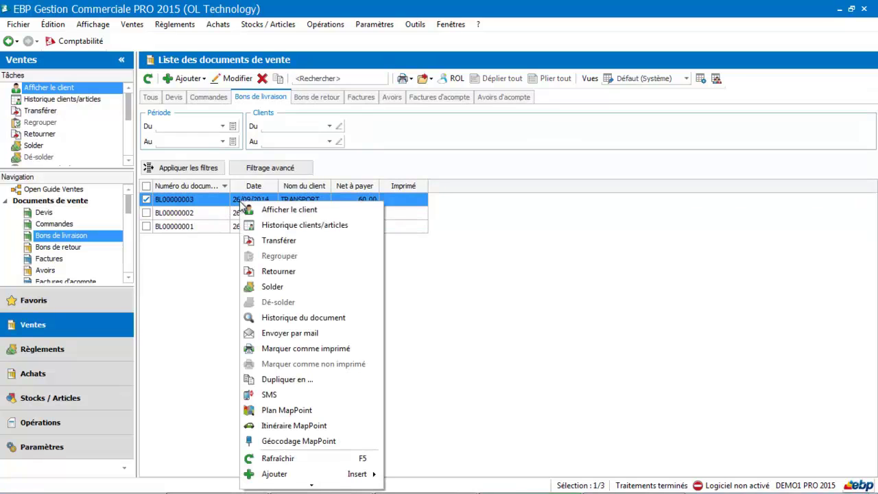
{"action": "left_click", "coordinate": [267, 273]}
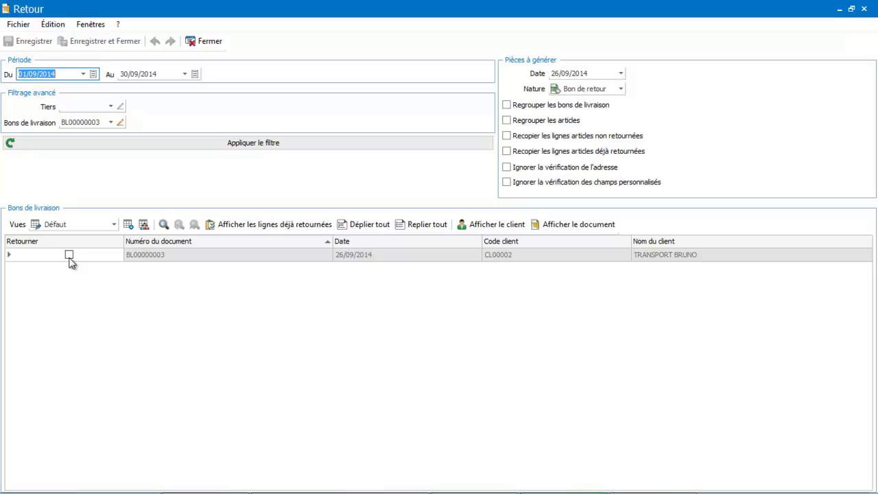
{"action": "left_click", "coordinate": [9, 255]}
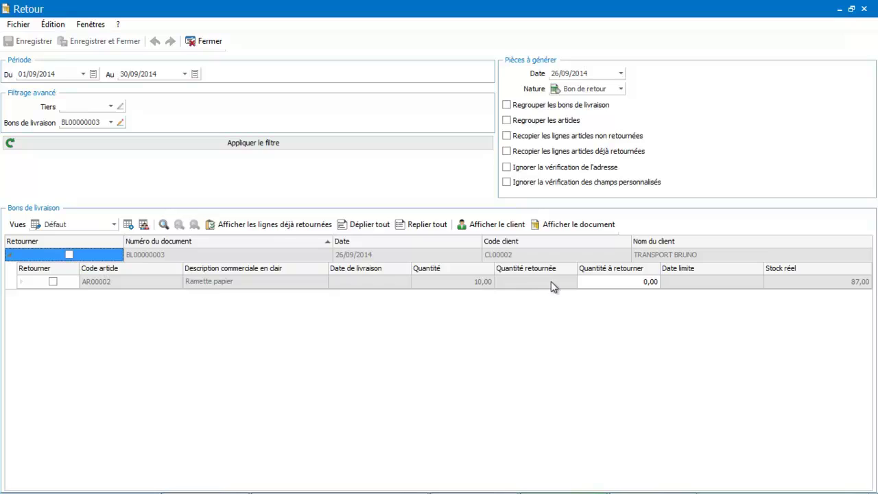
{"action": "left_click", "coordinate": [613, 283]}
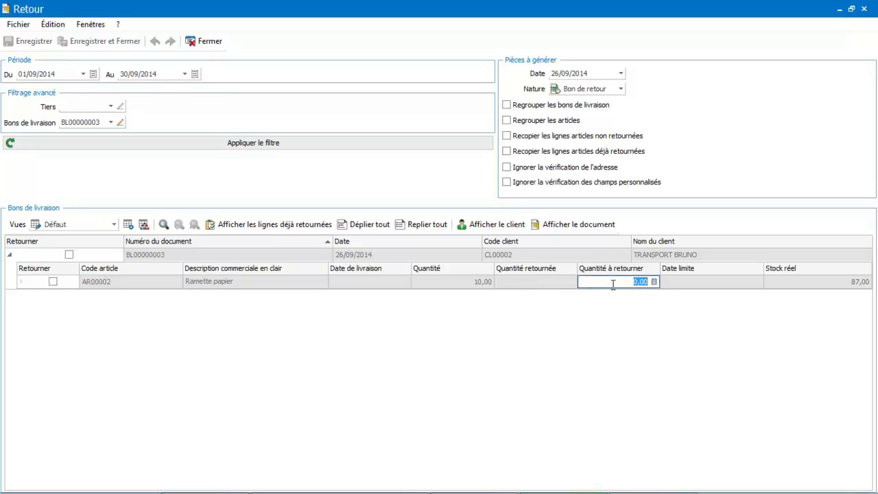
{"action": "type", "text": "5"}
{"action": "key", "text": "Tab"}
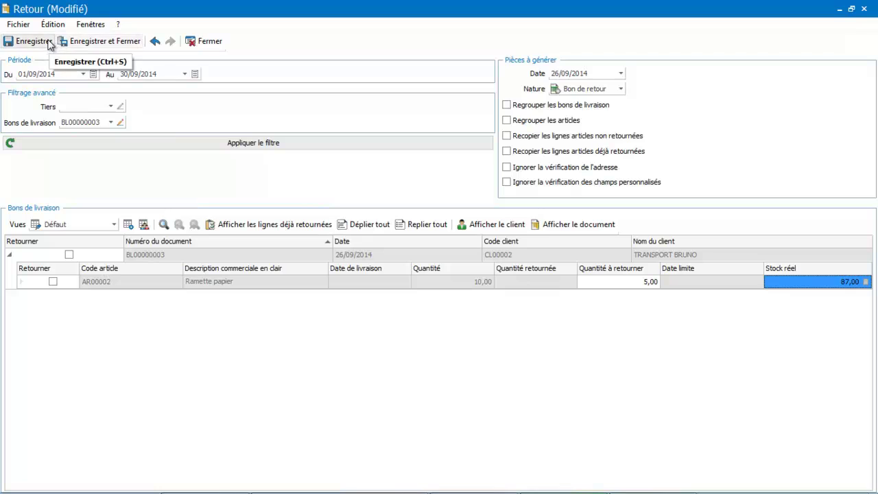
Save and close the return, validate it for the delivery note, and open the generated return note.
{"action": "left_click", "coordinate": [81, 41]}
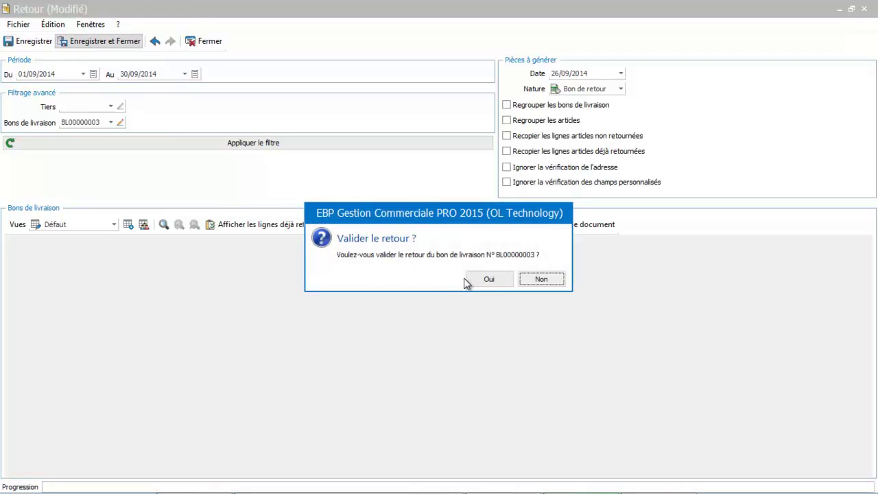
{"action": "left_click", "coordinate": [477, 278]}
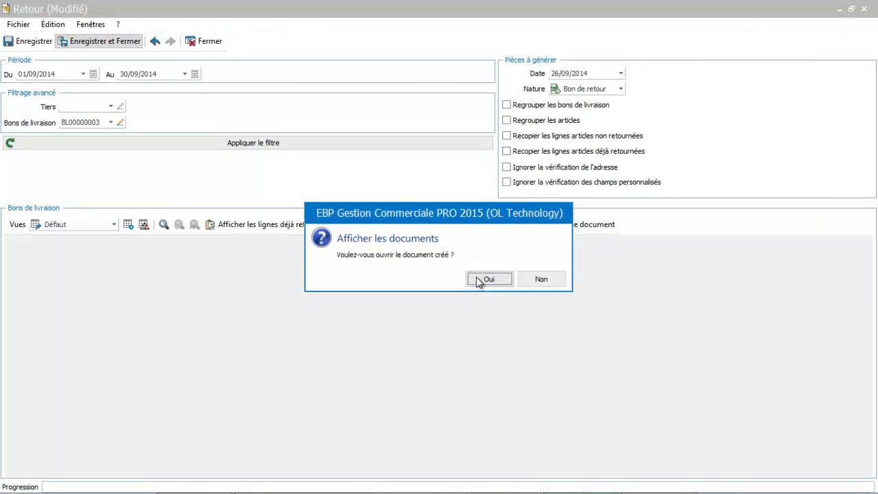
{"action": "left_click", "coordinate": [489, 279]}
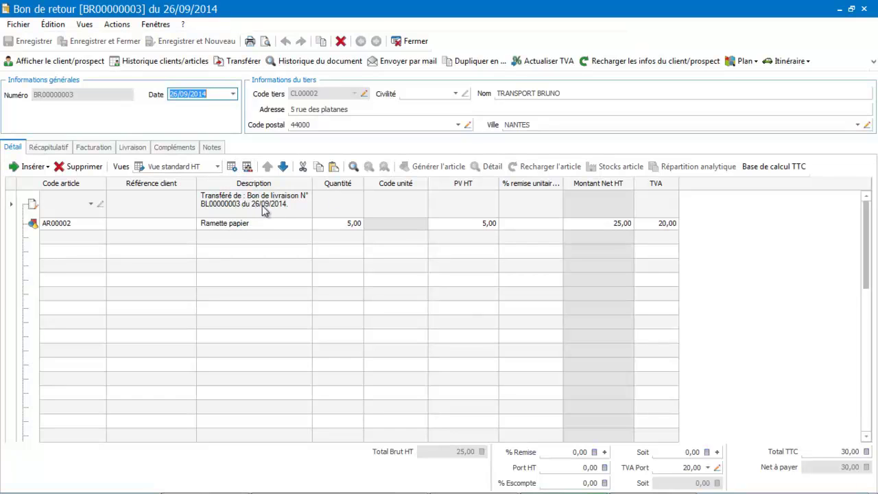
Preview the return note's printout, inspect its totals, and close both the preview and the note.
{"action": "left_click", "coordinate": [265, 42]}
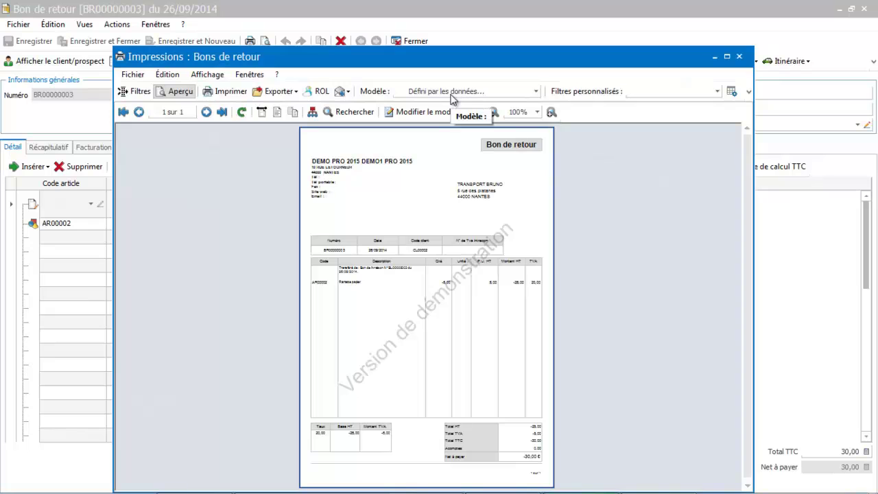
{"action": "left_click", "coordinate": [551, 112]}
{"action": "left_click", "coordinate": [727, 56]}
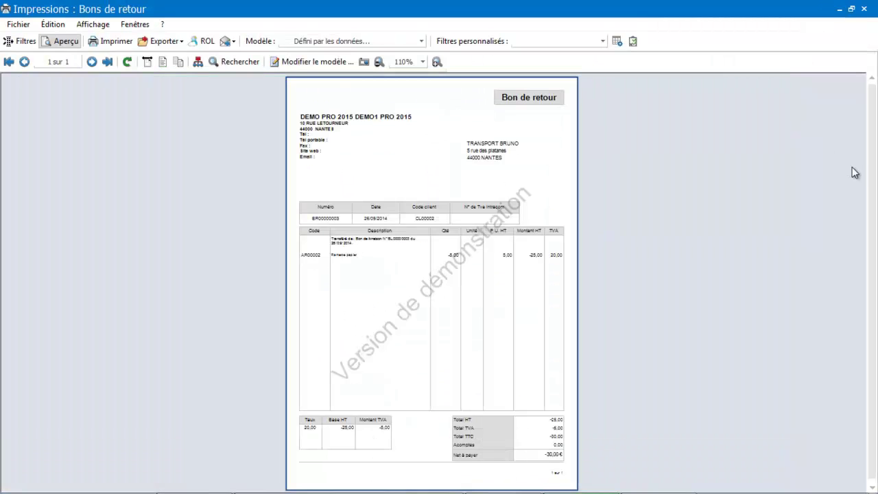
{"action": "left_click", "coordinate": [436, 63]}
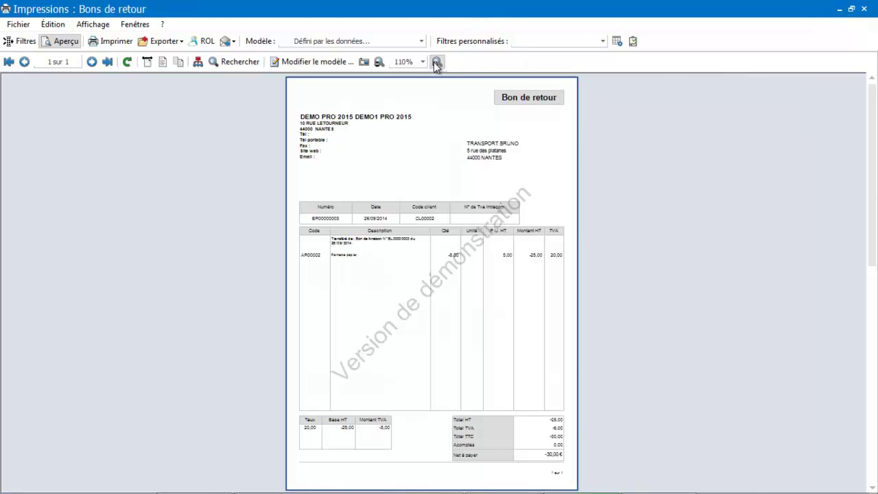
{"action": "left_click_drag", "start_coordinate": [874, 154], "coordinate": [876, 369]}
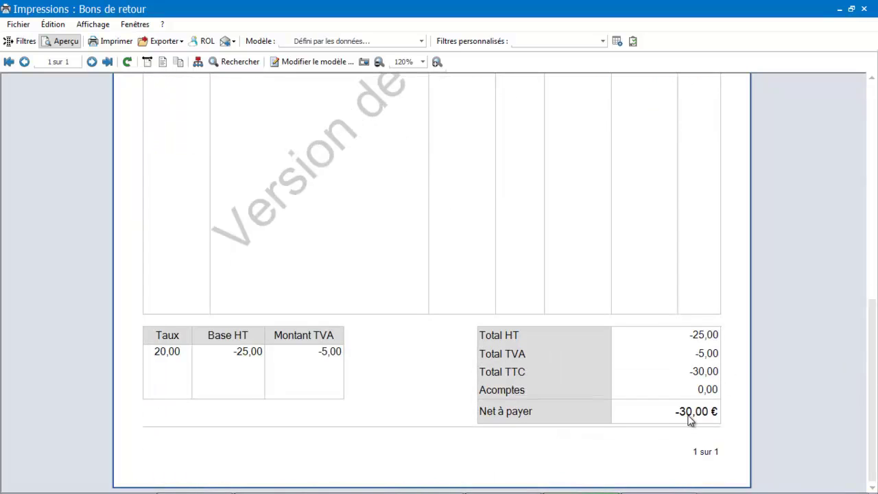
{"action": "left_click", "coordinate": [864, 10]}
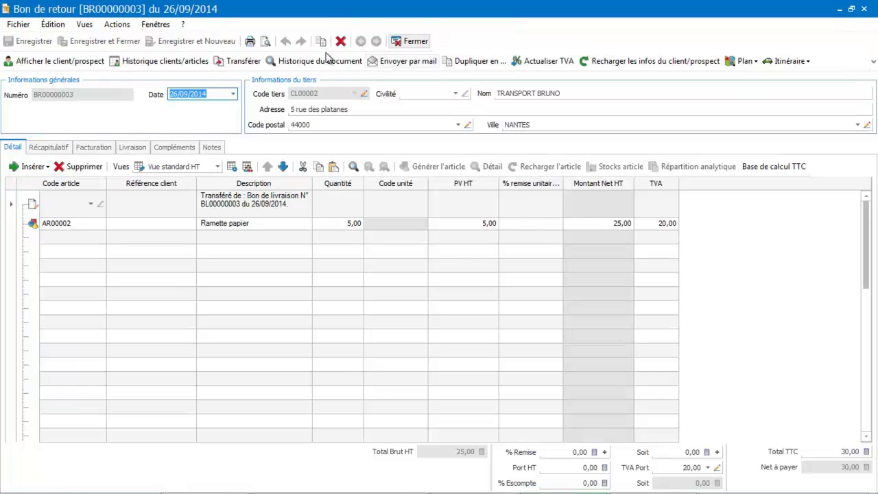
{"action": "left_click", "coordinate": [411, 41]}
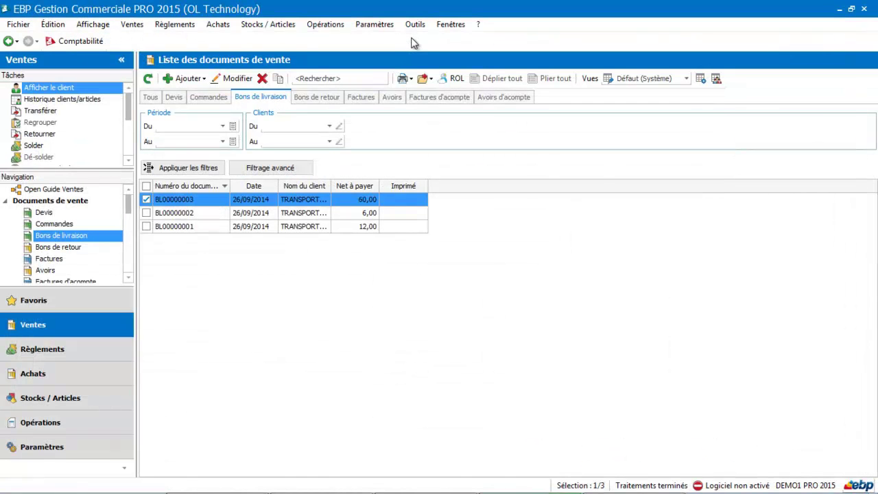
Check the transfer options for the sales return note, with Avoir as the target type, without launching the transfer.
{"action": "left_click", "coordinate": [312, 99]}
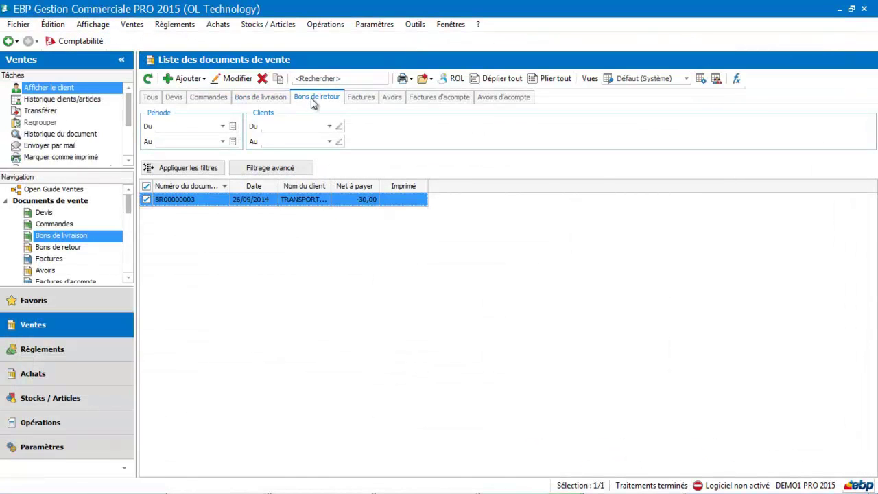
{"action": "right_click", "coordinate": [278, 197]}
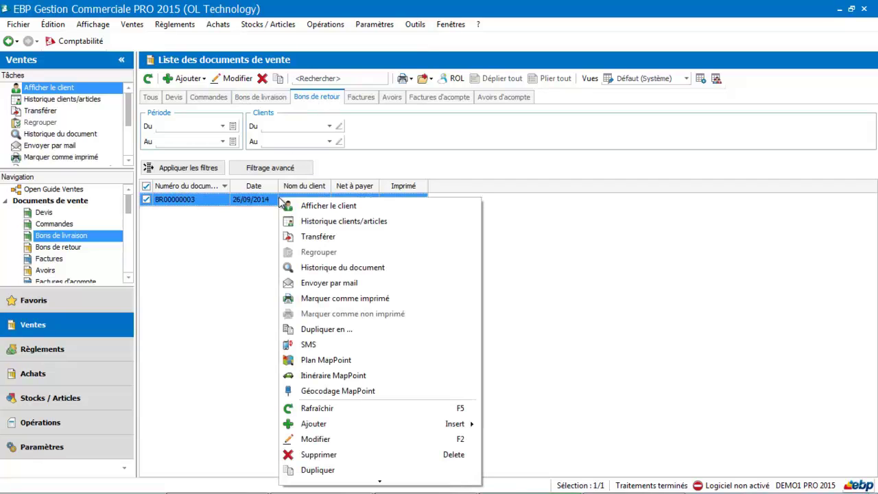
{"action": "left_click", "coordinate": [300, 236]}
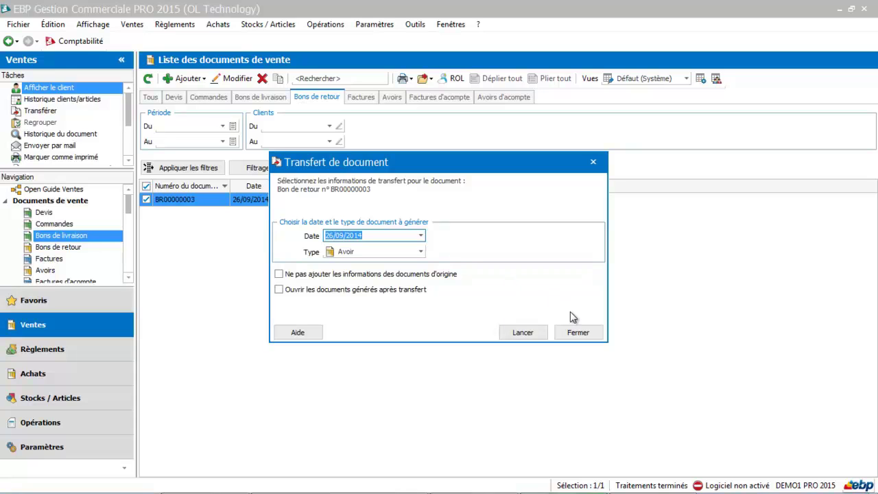
{"action": "left_click", "coordinate": [579, 332]}
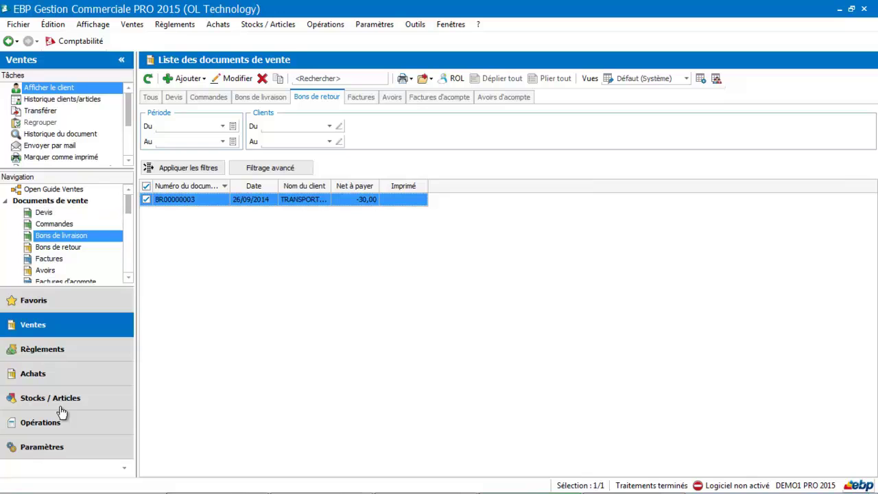
Create a new purchase reception note (Bon de réception) for the supplier TOP OFFICE.
{"action": "left_click", "coordinate": [89, 371]}
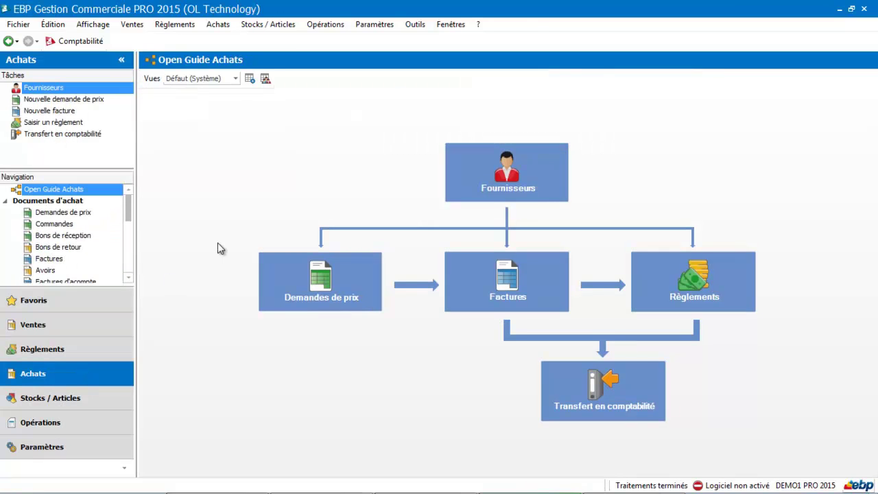
{"action": "left_click", "coordinate": [80, 238]}
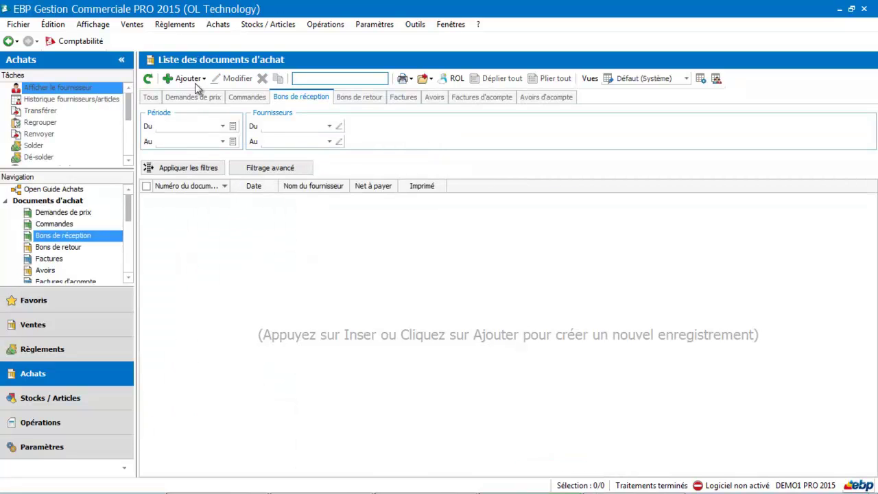
{"action": "left_click", "coordinate": [195, 81]}
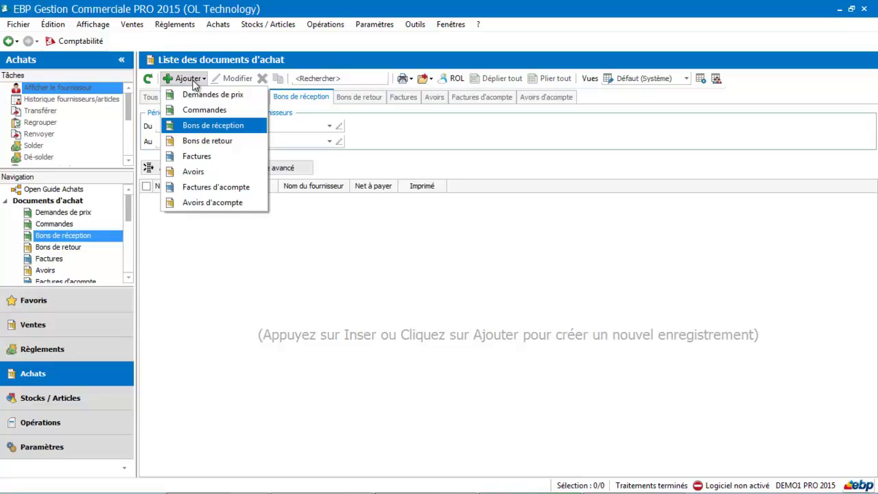
{"action": "left_click", "coordinate": [195, 125]}
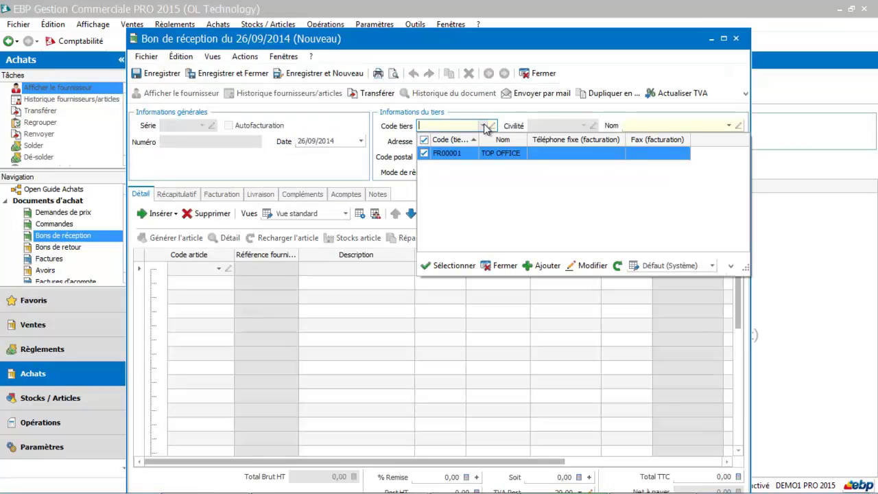
{"action": "left_click", "coordinate": [477, 153]}
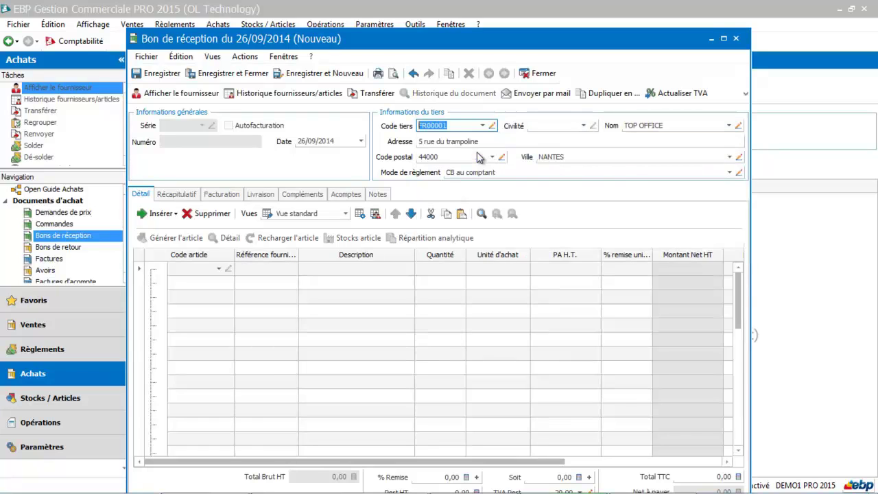
Add article AR00002 (Ramette papier) with a quantity of 50 to the reception note, and save and close it.
{"action": "left_click", "coordinate": [219, 270]}
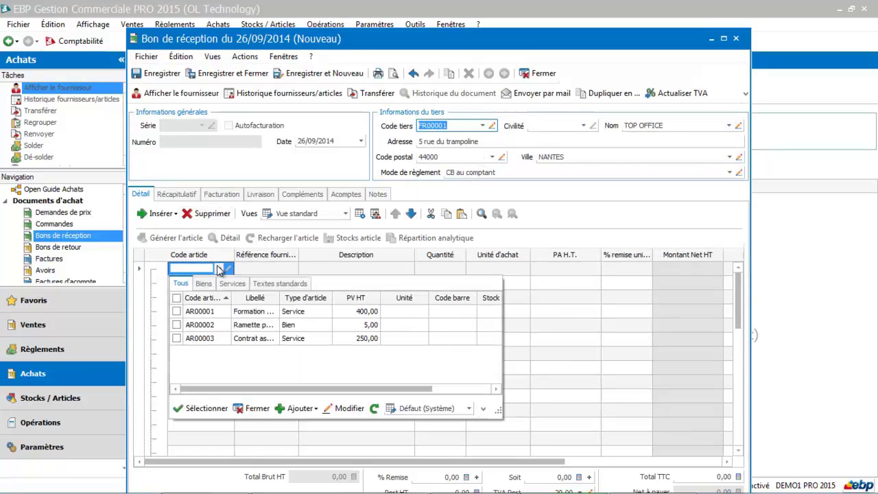
{"action": "double_click", "coordinate": [210, 324]}
{"action": "left_click", "coordinate": [429, 269]}
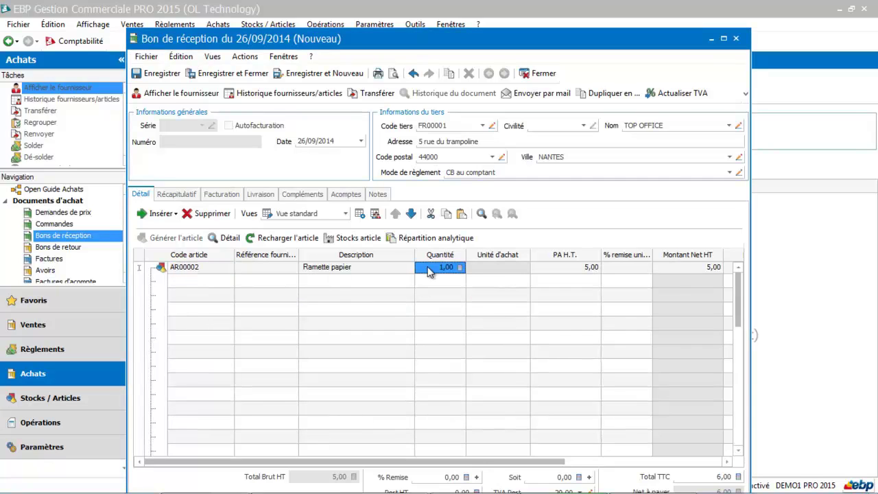
{"action": "type", "text": "50"}
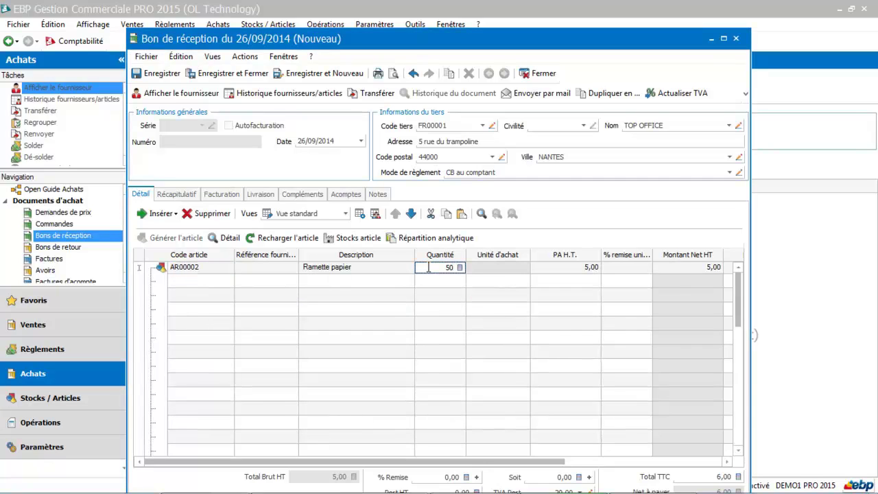
{"action": "key", "text": "Tab"}
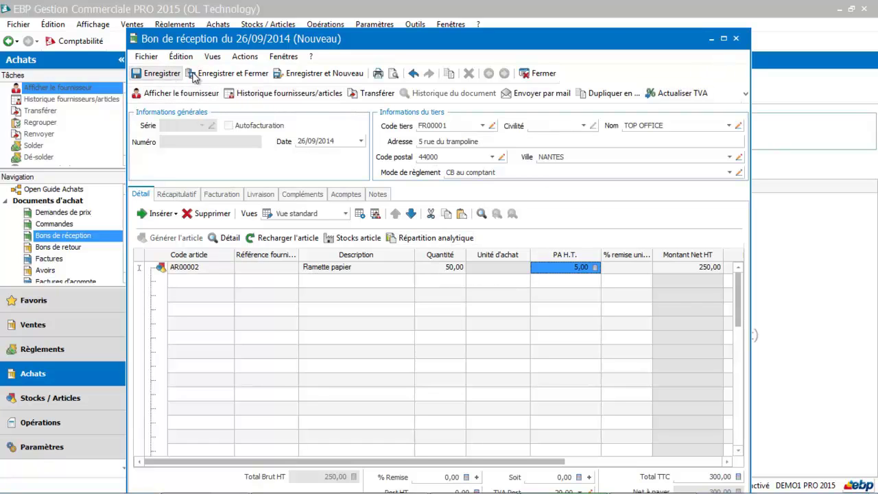
{"action": "left_click", "coordinate": [217, 75]}
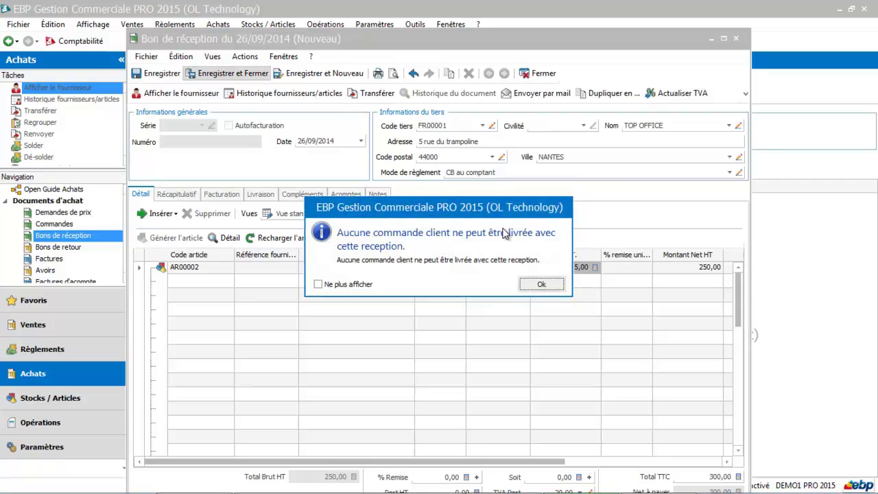
{"action": "left_click", "coordinate": [538, 284]}
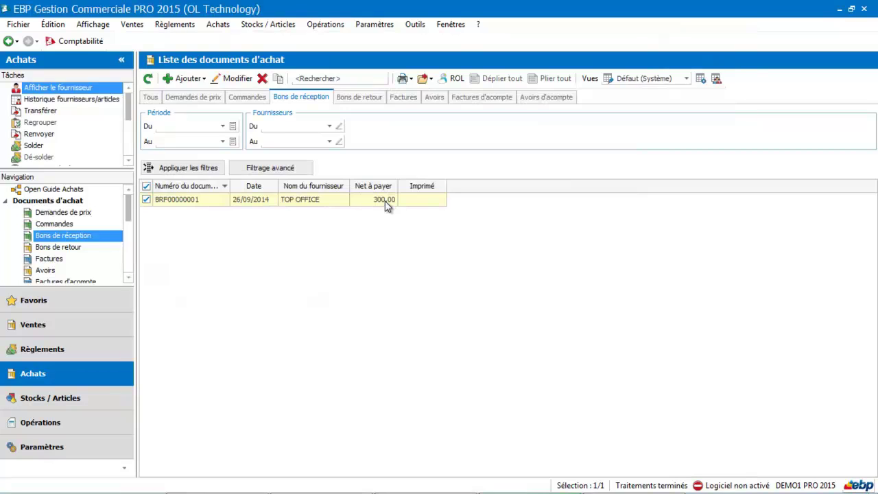
Start a return (Renvoyer) from the TOP OFFICE reception note and set the quantity to return for Ramette papier to 10.
{"action": "right_click", "coordinate": [387, 206]}
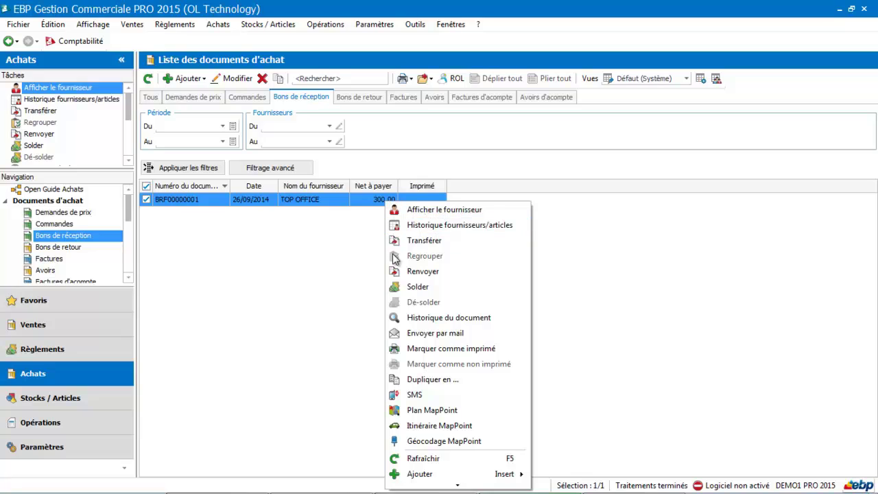
{"action": "left_click", "coordinate": [403, 273]}
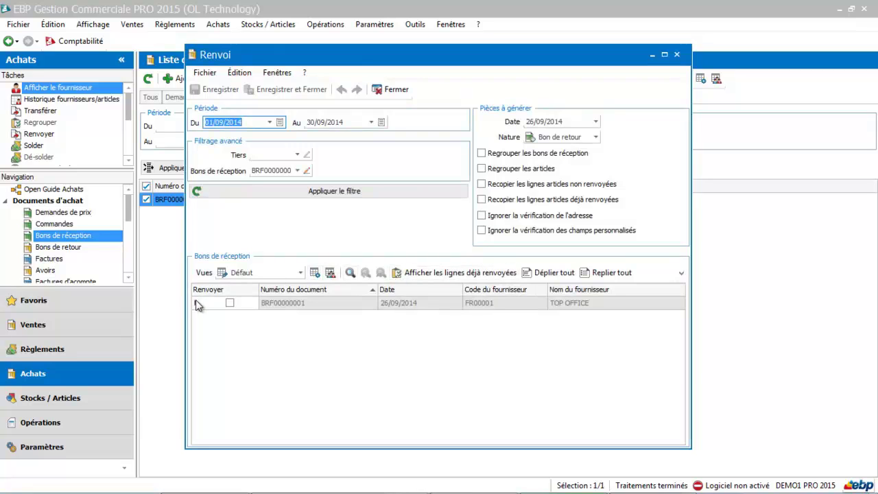
{"action": "left_click", "coordinate": [196, 304]}
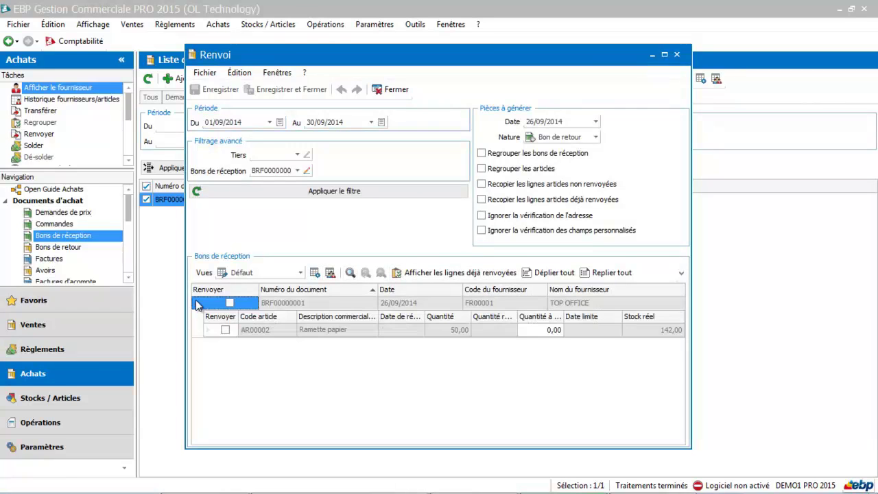
{"action": "left_click", "coordinate": [532, 330]}
{"action": "type", "text": "10"}
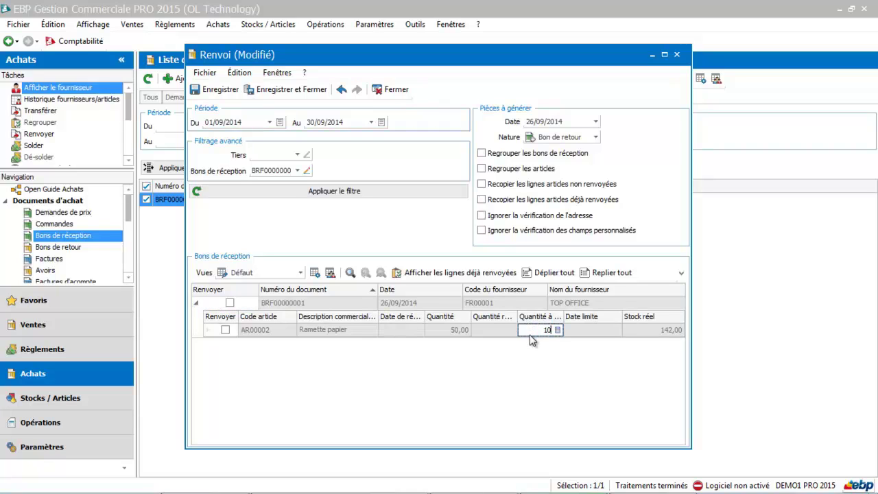
{"action": "key", "text": "Tab"}
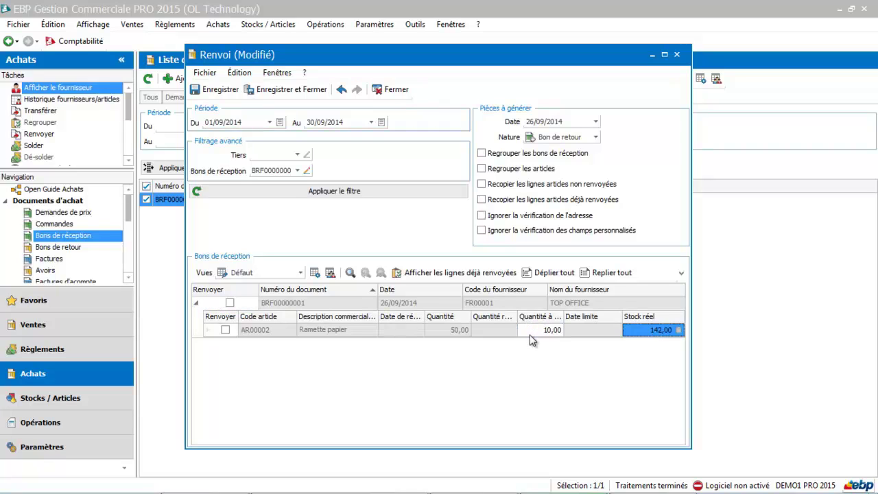
Save and close the supplier return, validate it, and open the generated return note.
{"action": "left_click", "coordinate": [270, 91]}
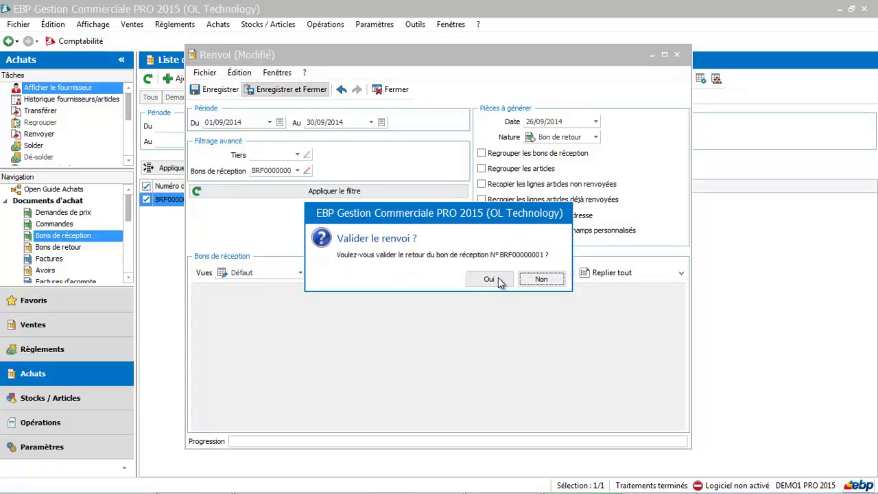
{"action": "left_click", "coordinate": [496, 280]}
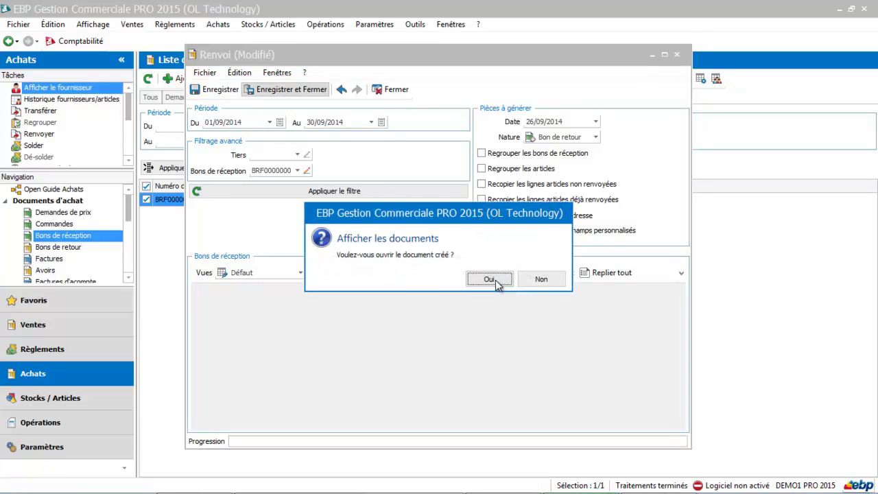
{"action": "left_click", "coordinate": [495, 280]}
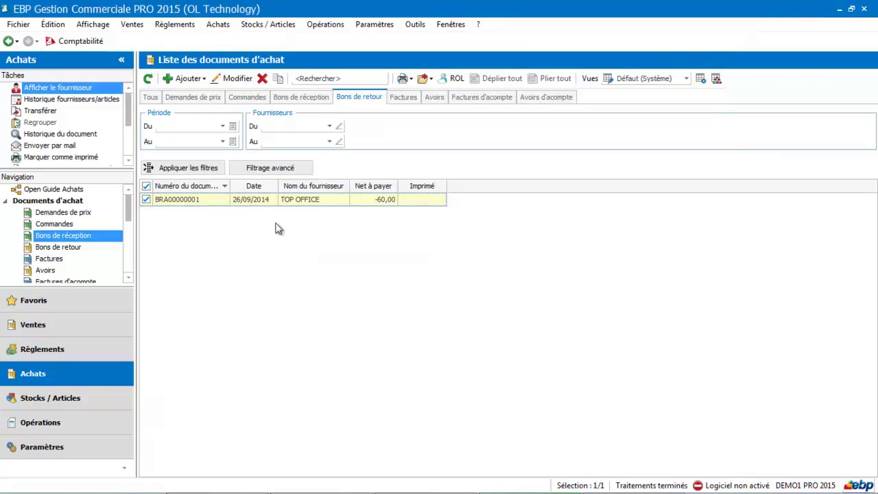
Check the transfer options for the TOP OFFICE return note, with Avoir as the target type, without launching the transfer.
{"action": "right_click", "coordinate": [280, 203]}
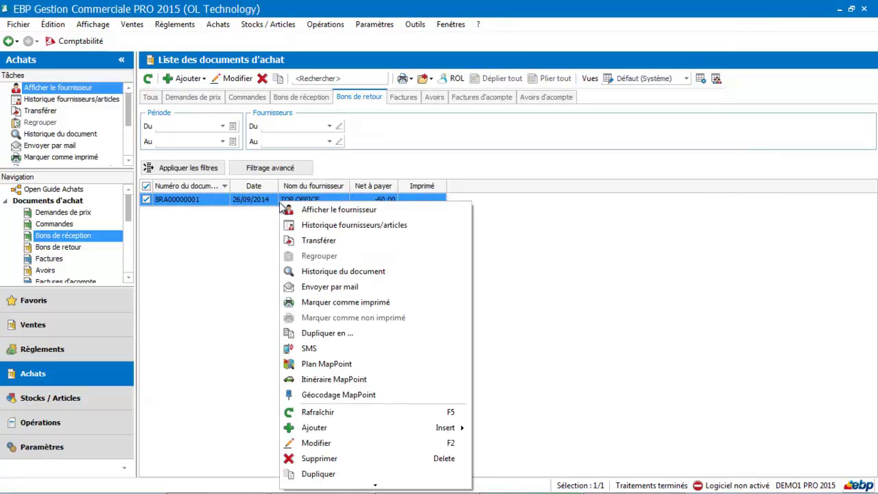
{"action": "left_click", "coordinate": [312, 241]}
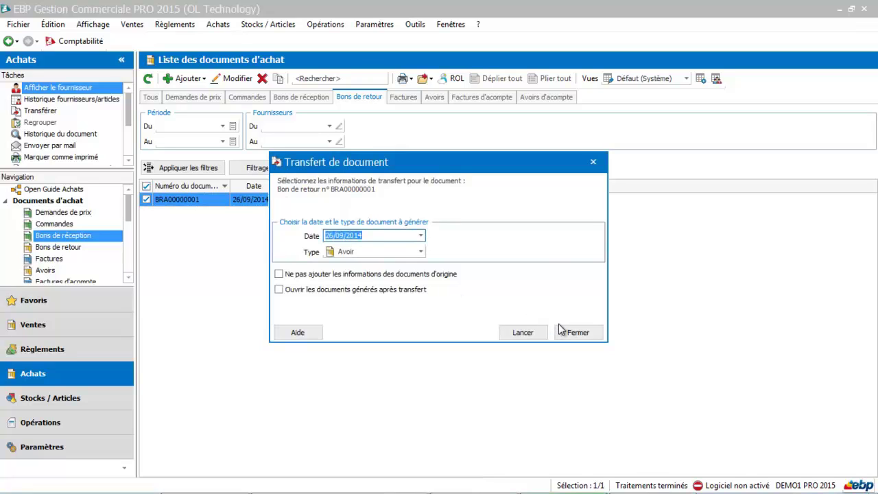
{"action": "left_click", "coordinate": [581, 337]}
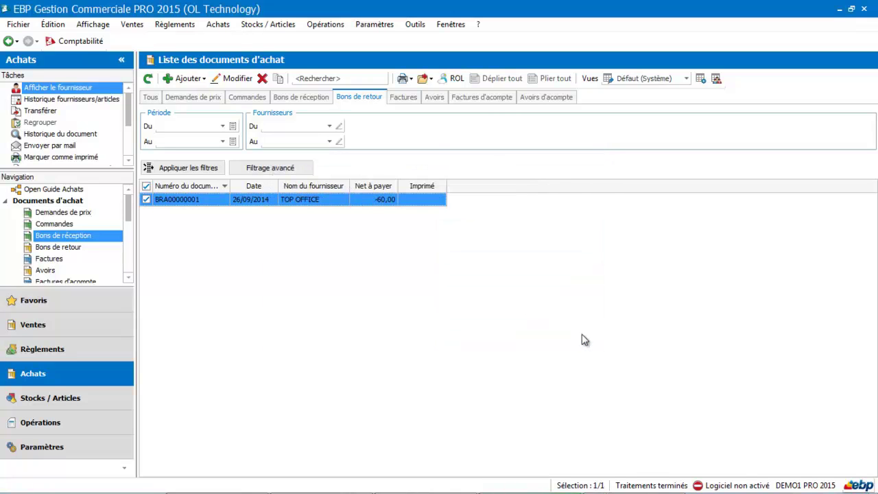
Open the stock movements list (Mouvements de stock) from the stock documents.
{"action": "left_click", "coordinate": [278, 24]}
{"action": "mouse_move", "coordinate": [312, 56]}
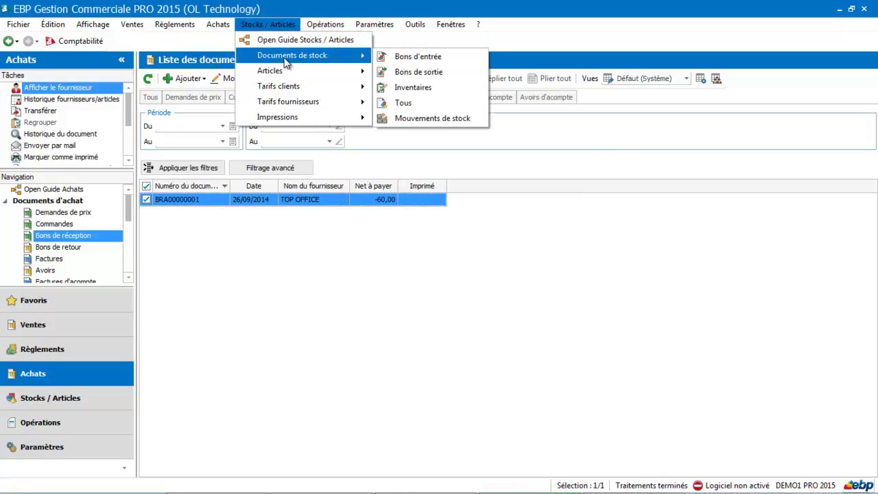
{"action": "left_click", "coordinate": [418, 122]}
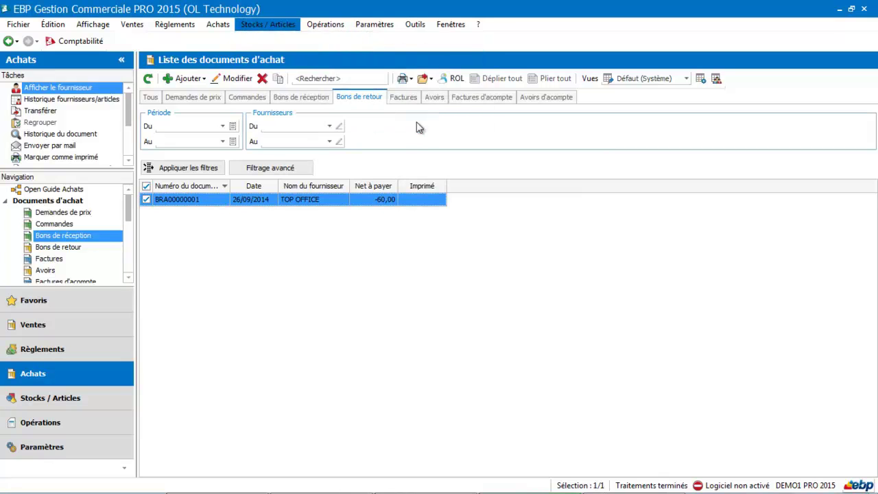